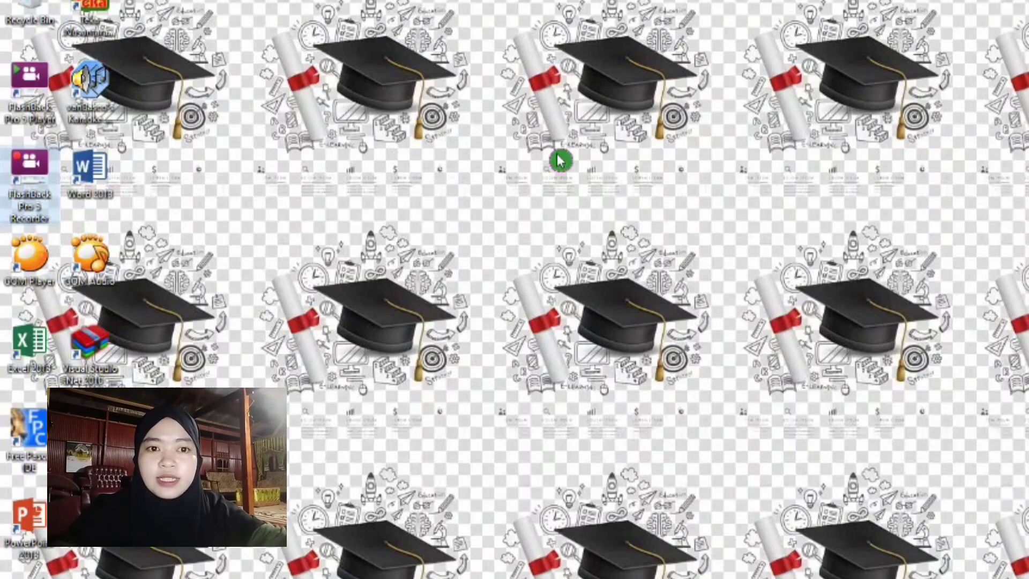
Open the page for turning Windows Firewall on or off, found under System and Security in Control Panel.
click(536, 186)
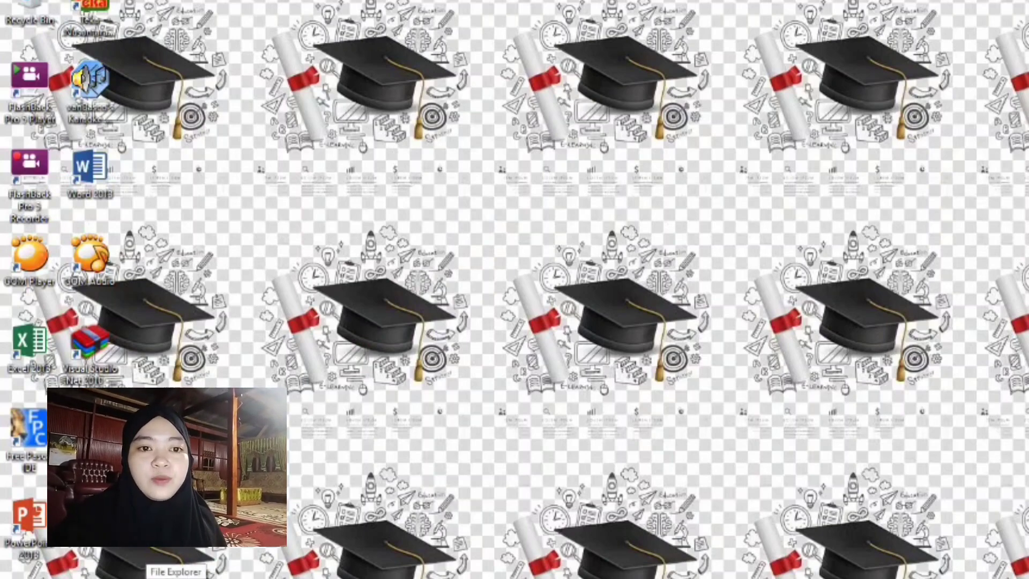
click(175, 578)
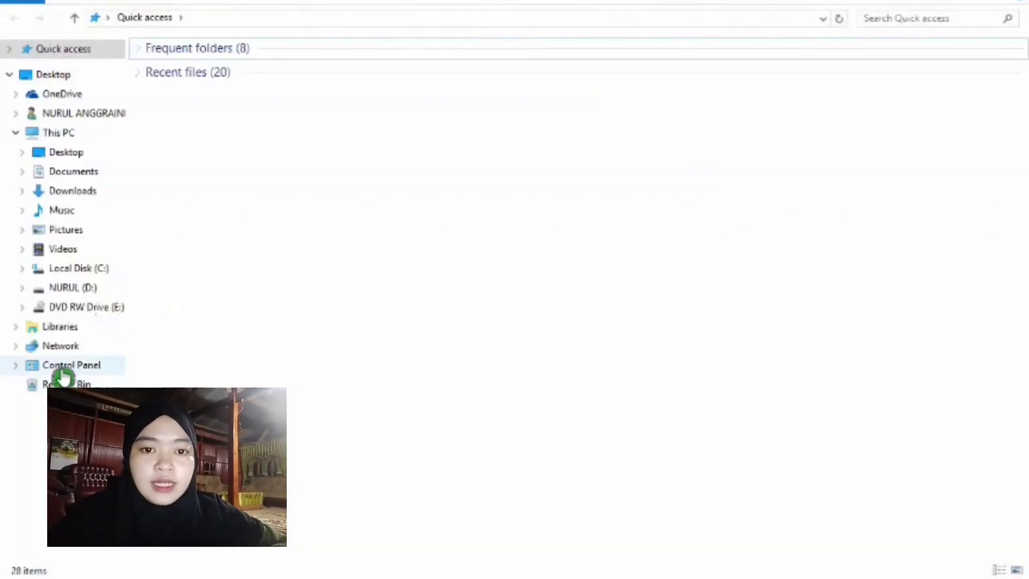
click(62, 369)
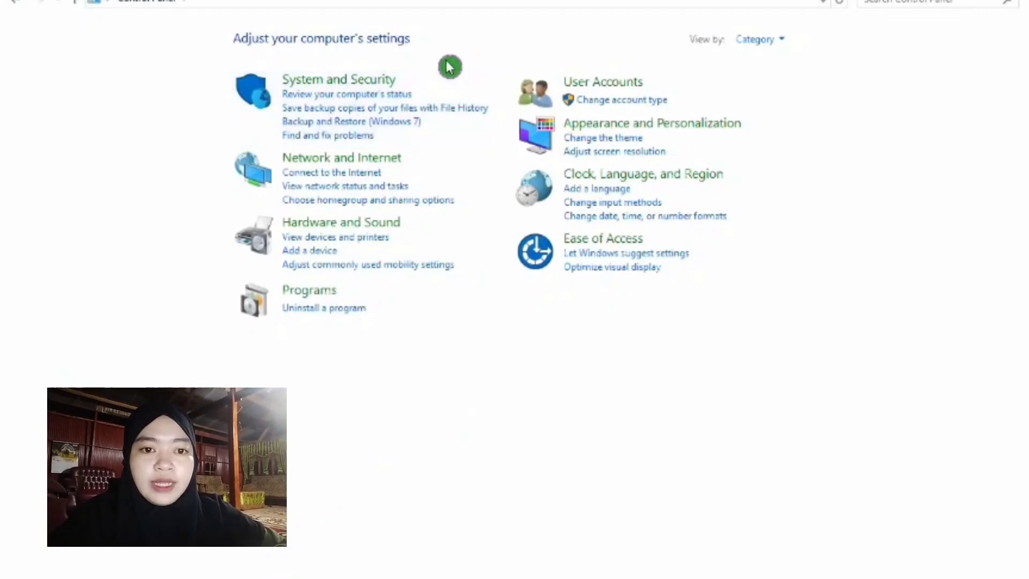
click(365, 86)
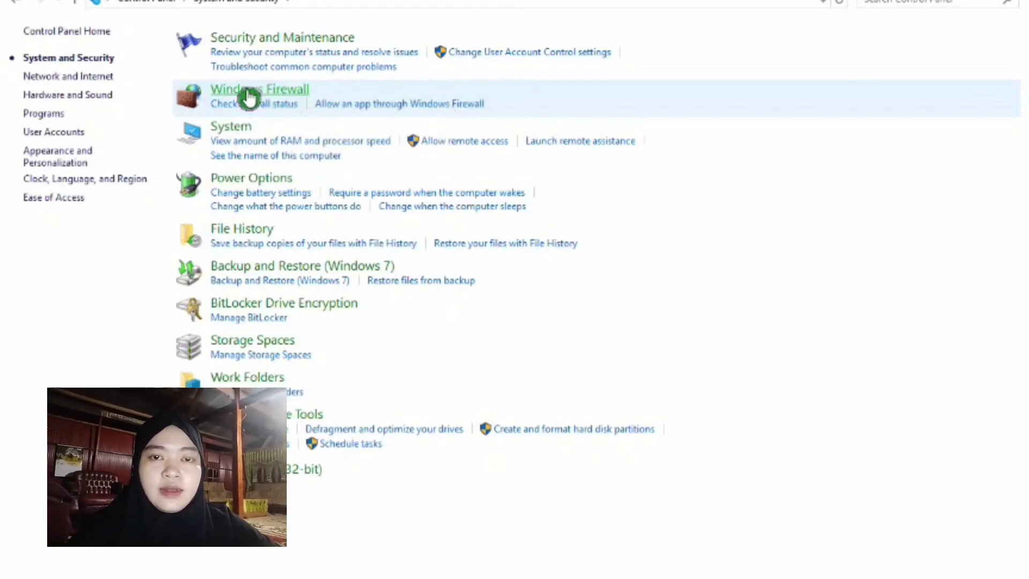
click(247, 95)
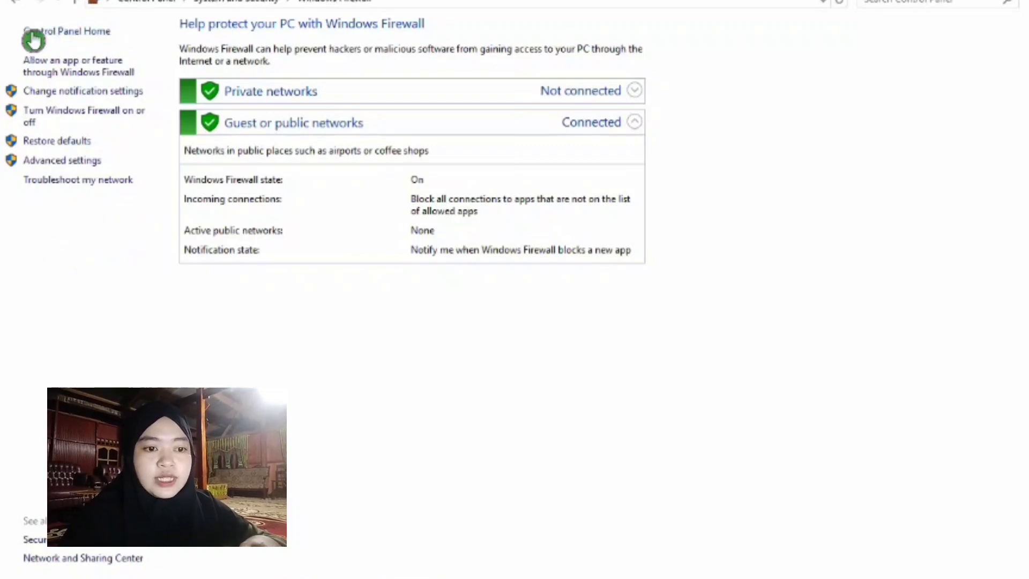
click(70, 119)
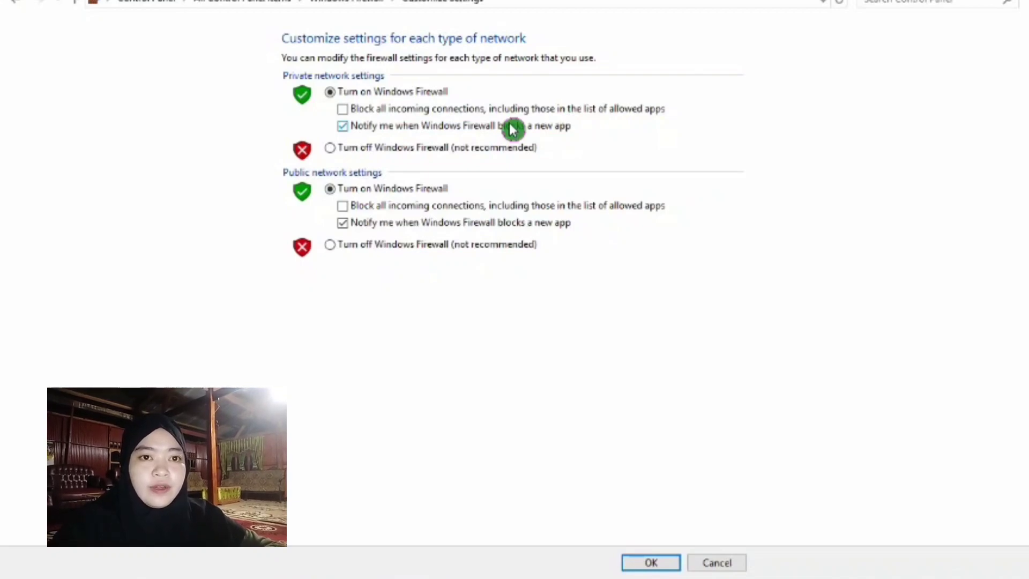
Try turning Windows Firewall off for both the private and the public network.
click(330, 92)
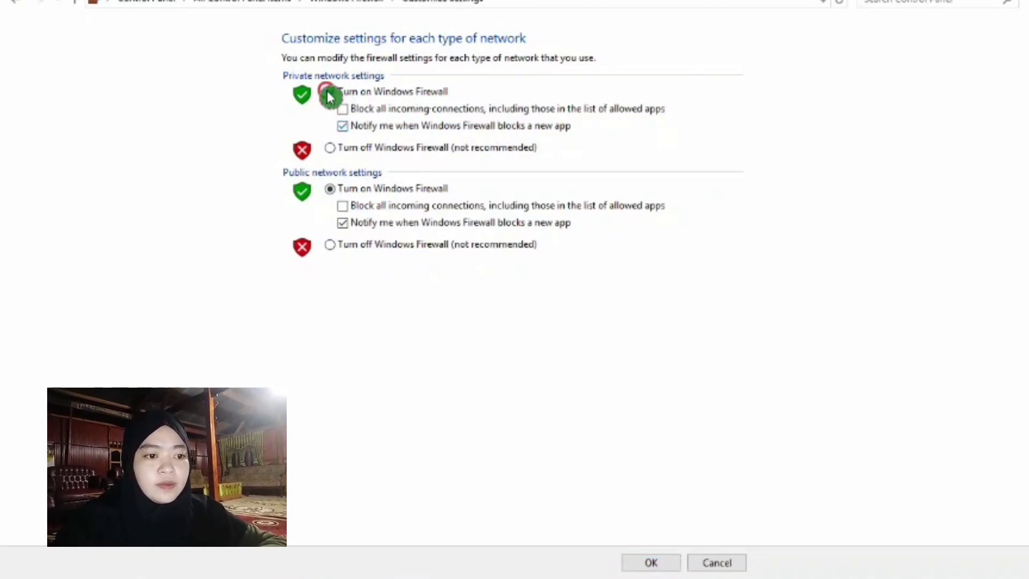
click(333, 191)
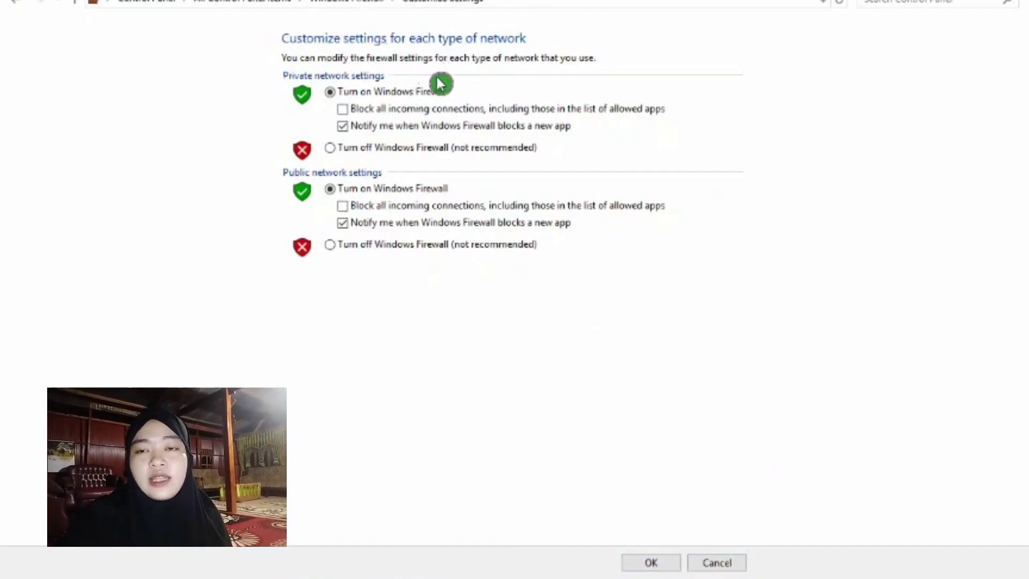
click(330, 149)
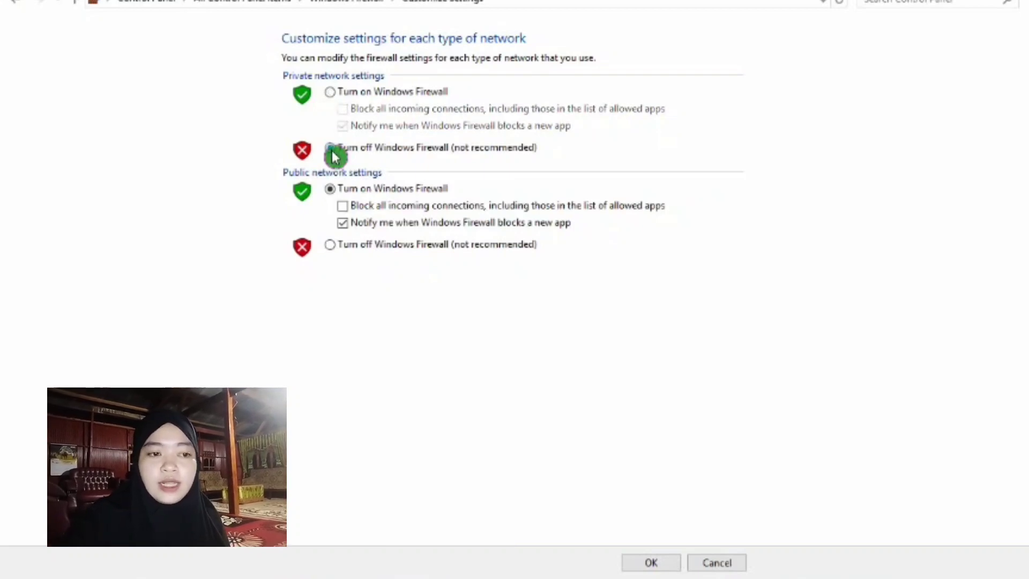
click(330, 93)
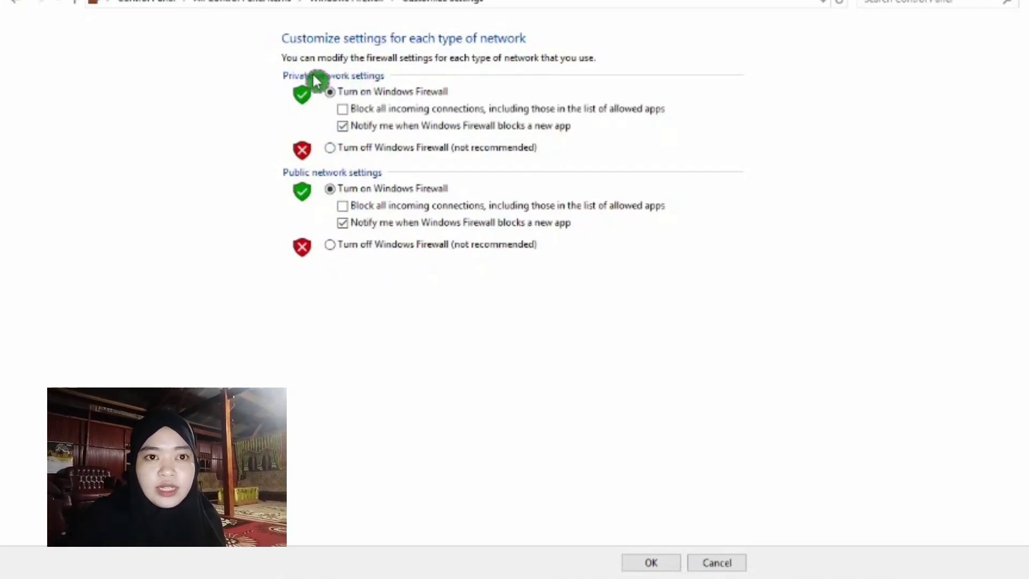
click(330, 146)
click(330, 244)
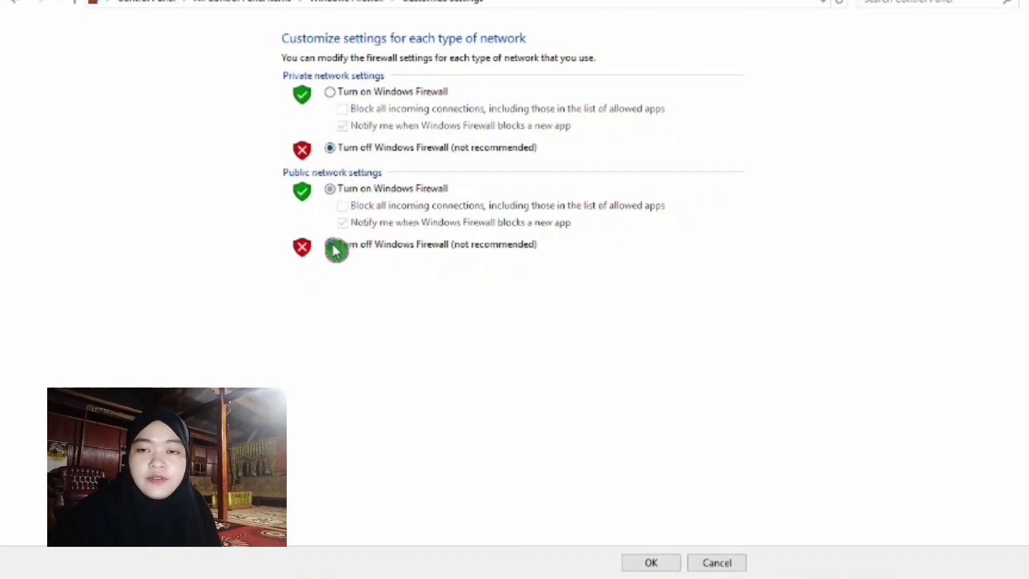
Turn Windows Firewall on for both the public and the private network and apply the settings.
click(331, 188)
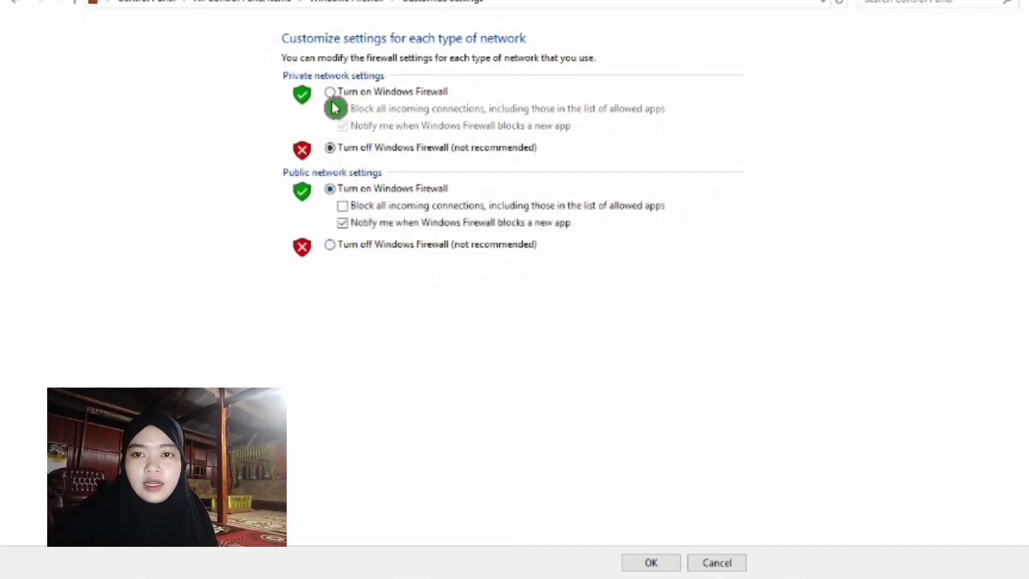
click(331, 92)
click(662, 566)
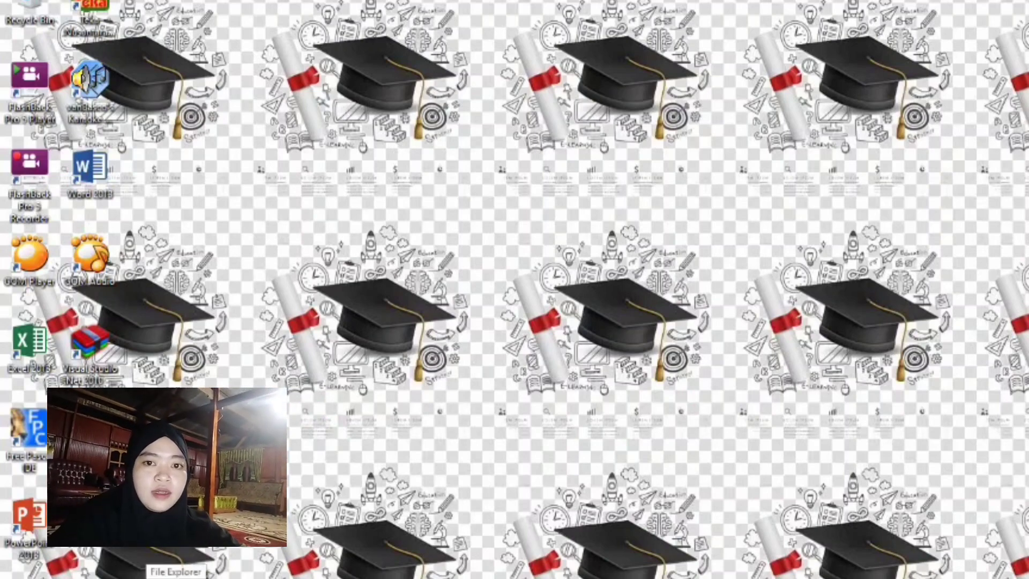
Switch to File Explorer and start turning on BitLocker for drive D: under This PC.
click(176, 578)
key(super+e)
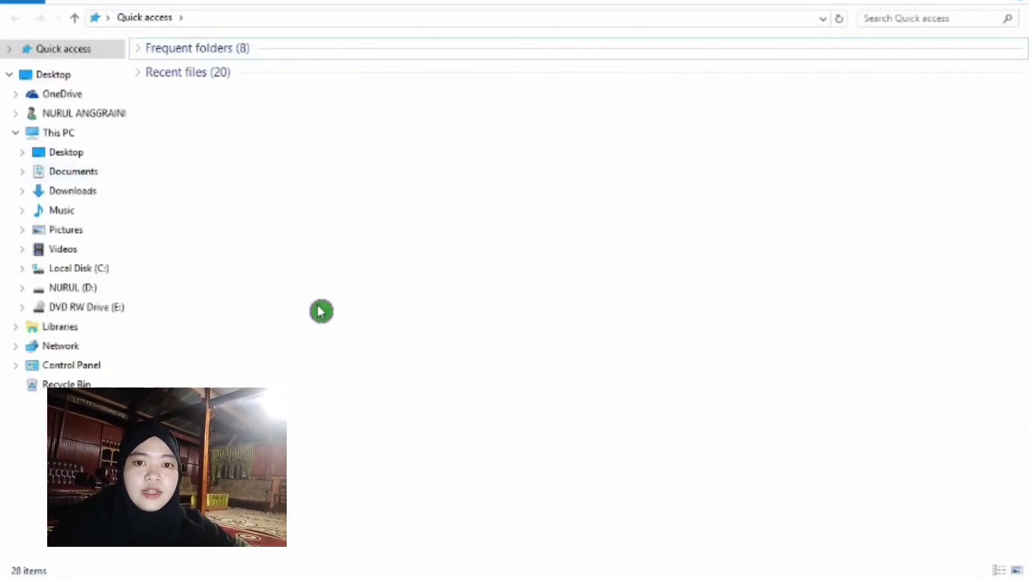
click(56, 136)
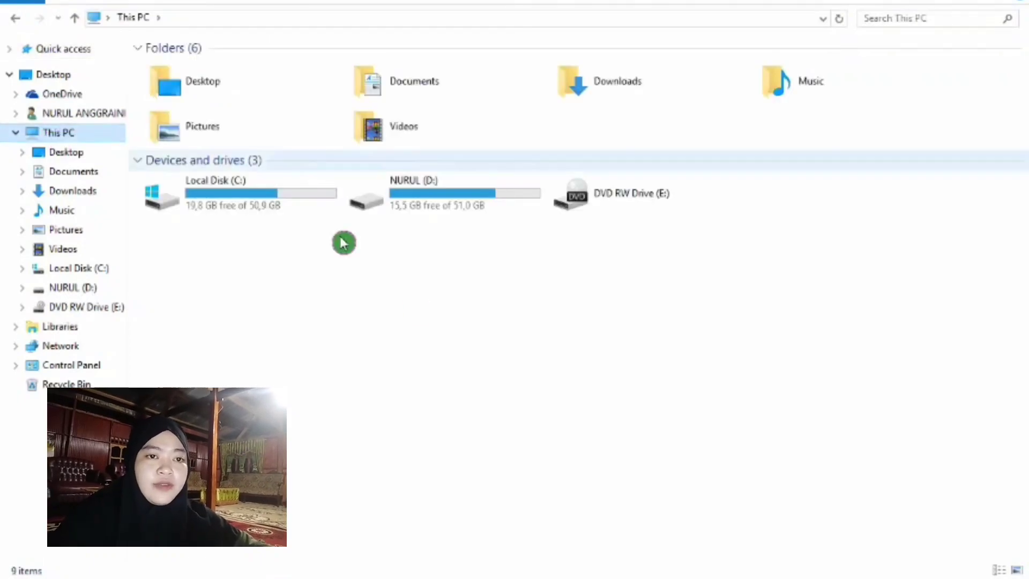
click(480, 191)
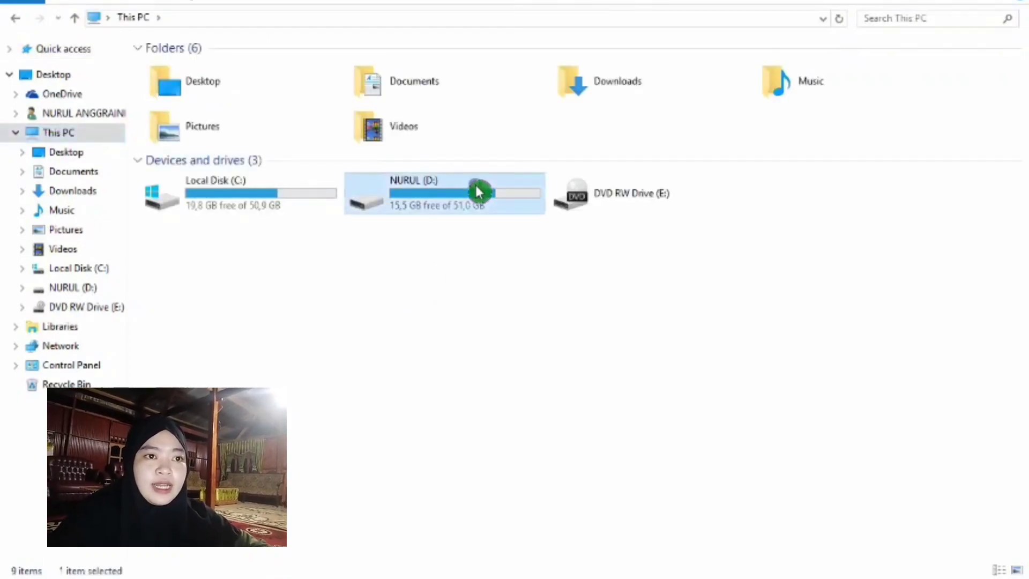
right_click(479, 192)
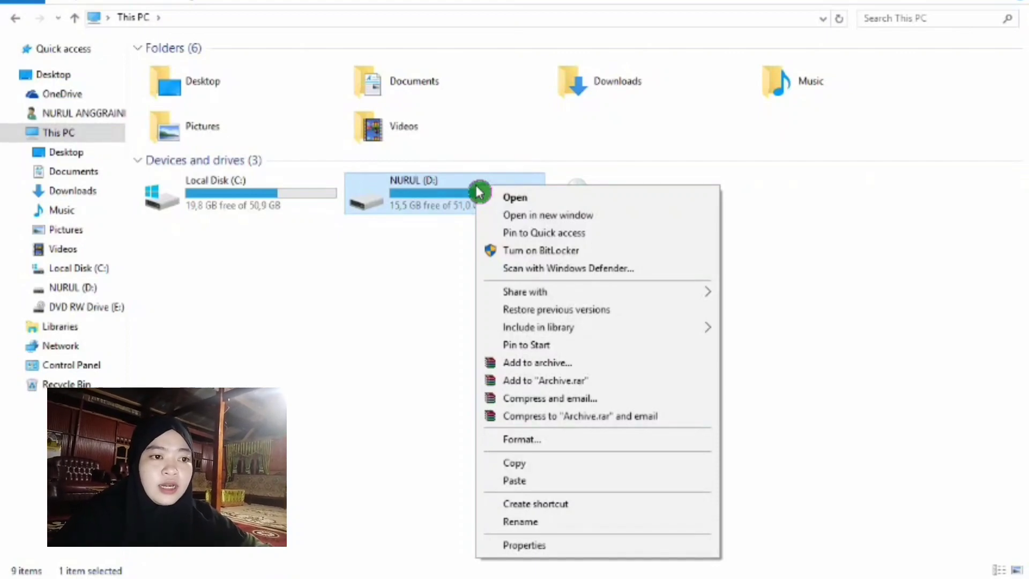
click(534, 252)
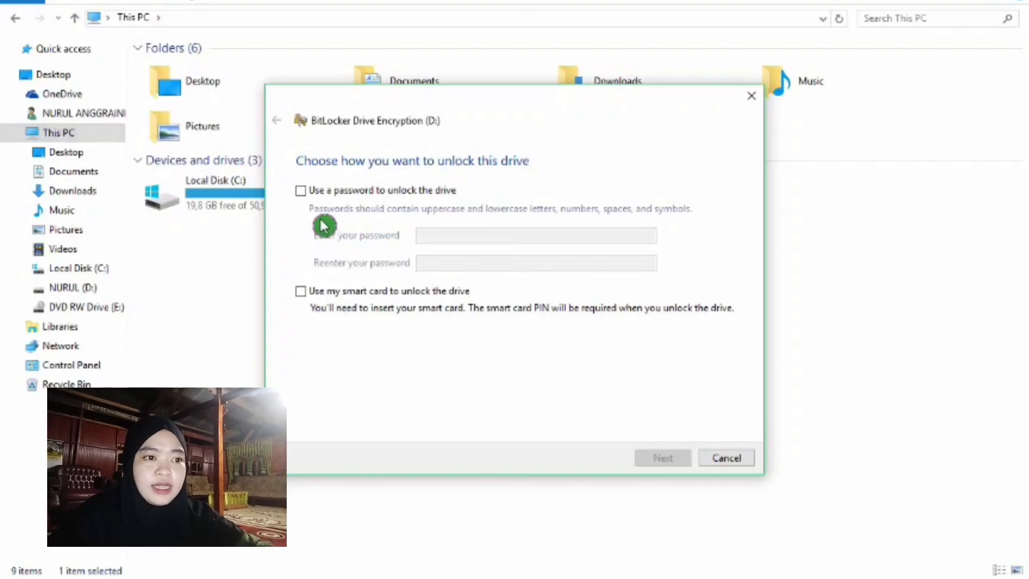
Choose a password as the unlock method for drive D:, fill in the password and its re-entry, and continue.
click(301, 192)
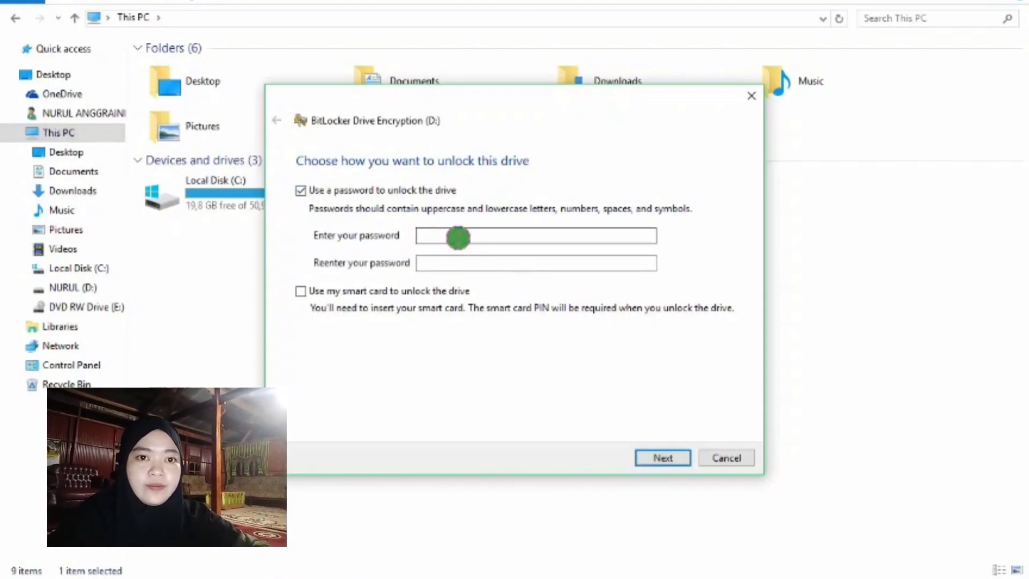
click(459, 238)
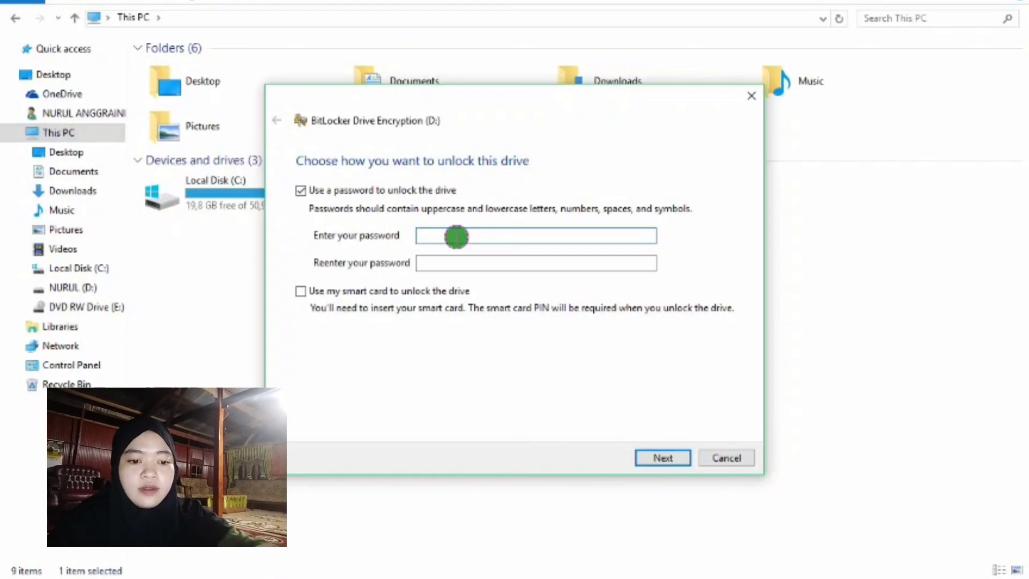
text(aaaaa)
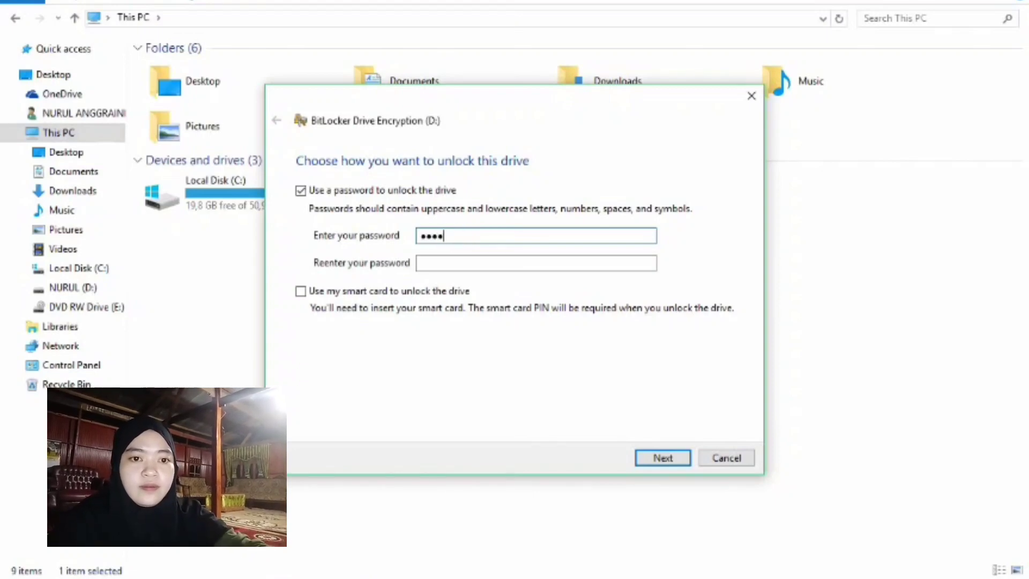
text(aaaa)
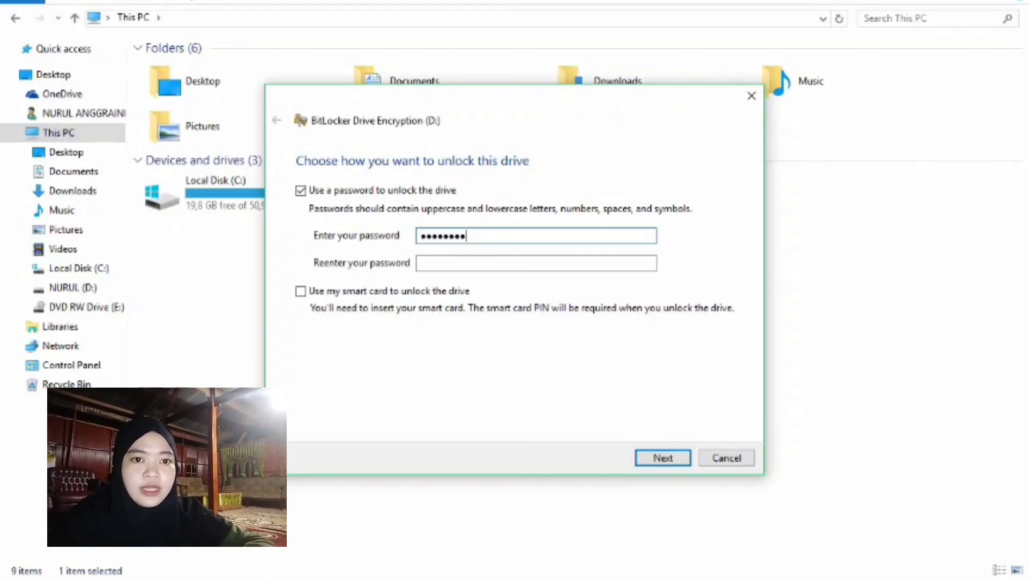
click(449, 262)
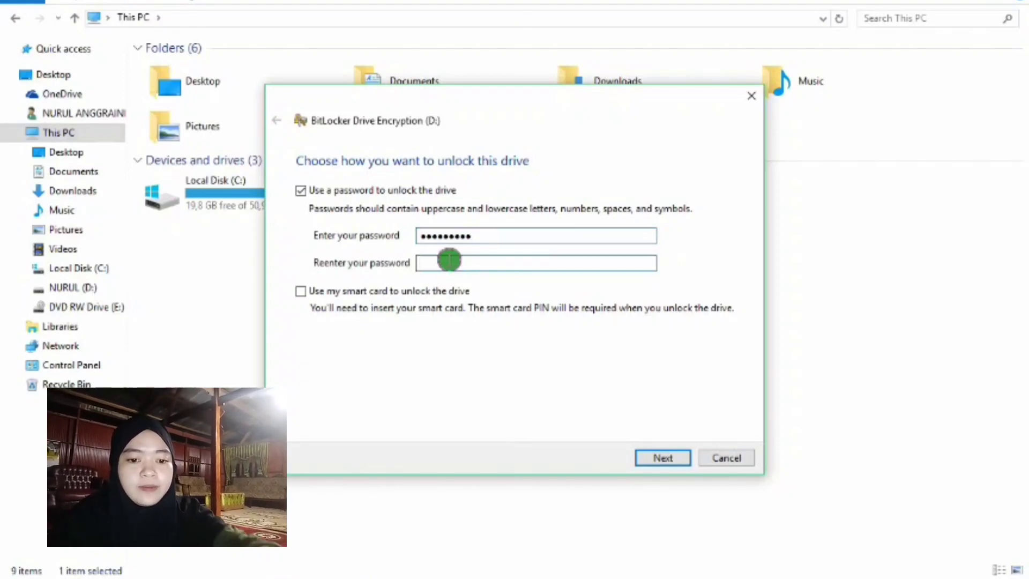
text(aaaa)
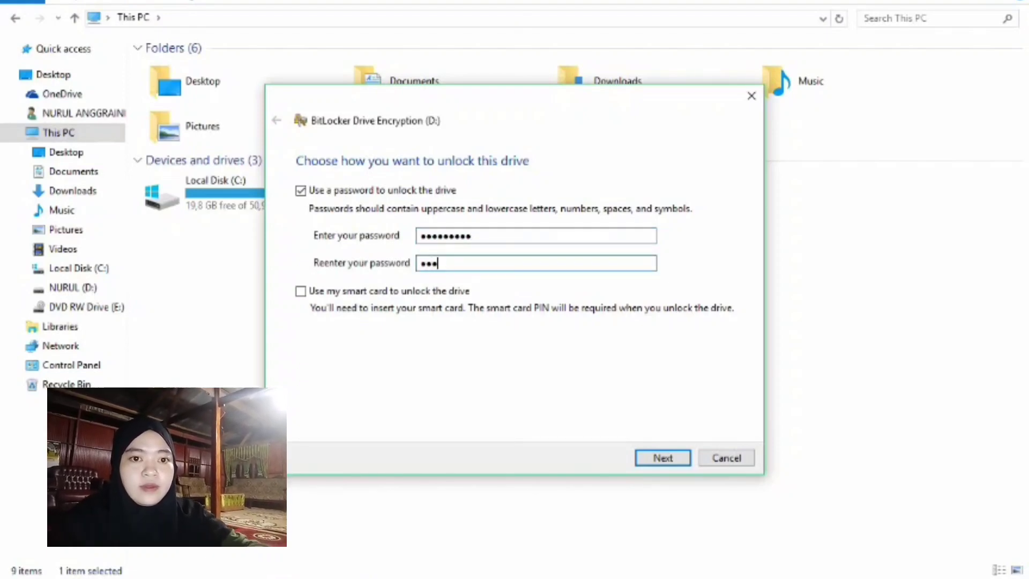
text(aaaaaa)
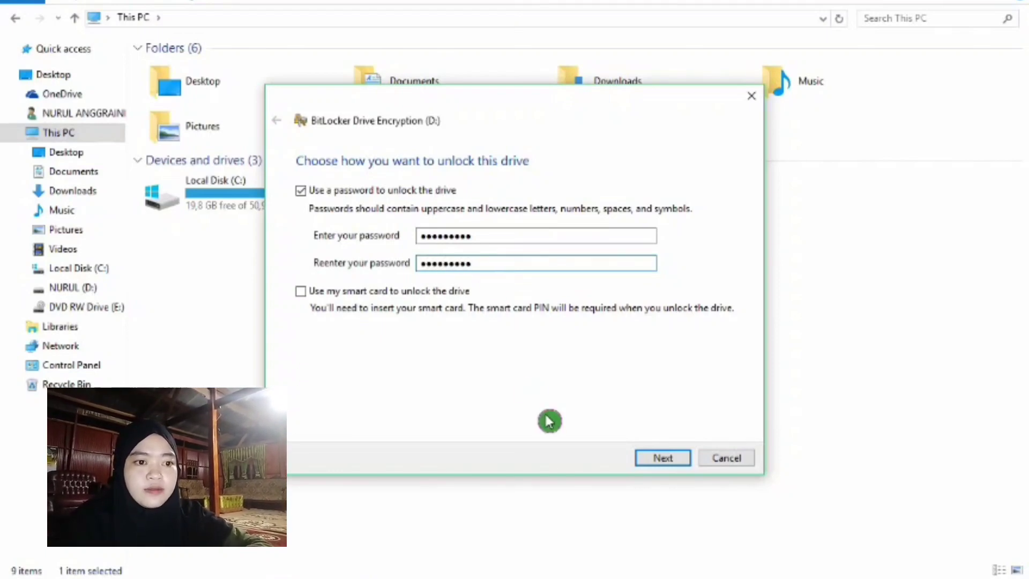
click(656, 459)
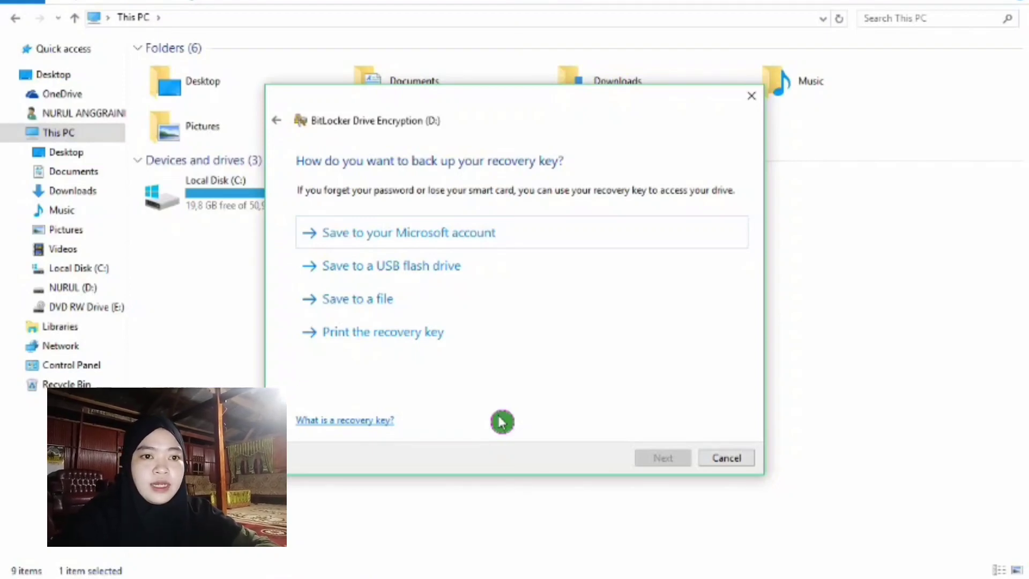
Back up the BitLocker recovery key to a text file in the Documents folder, agree to keep it on this PC, and continue.
click(408, 304)
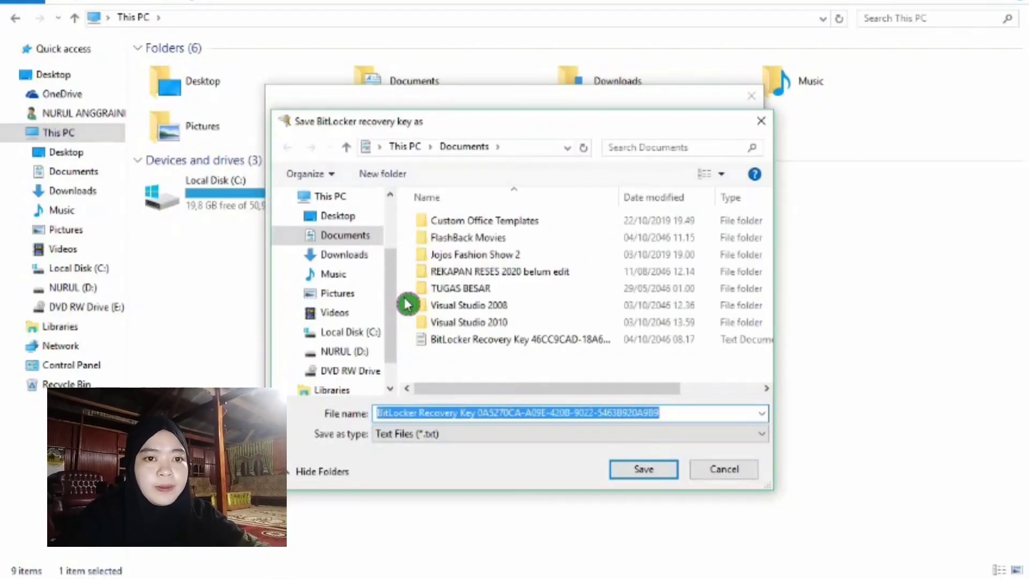
click(366, 337)
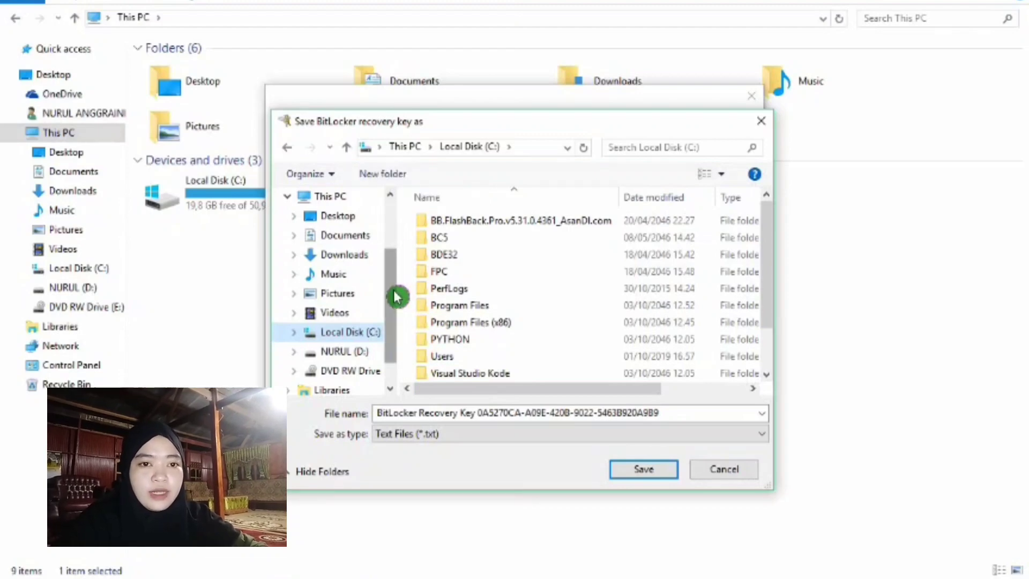
scroll(404, 296, up, 2)
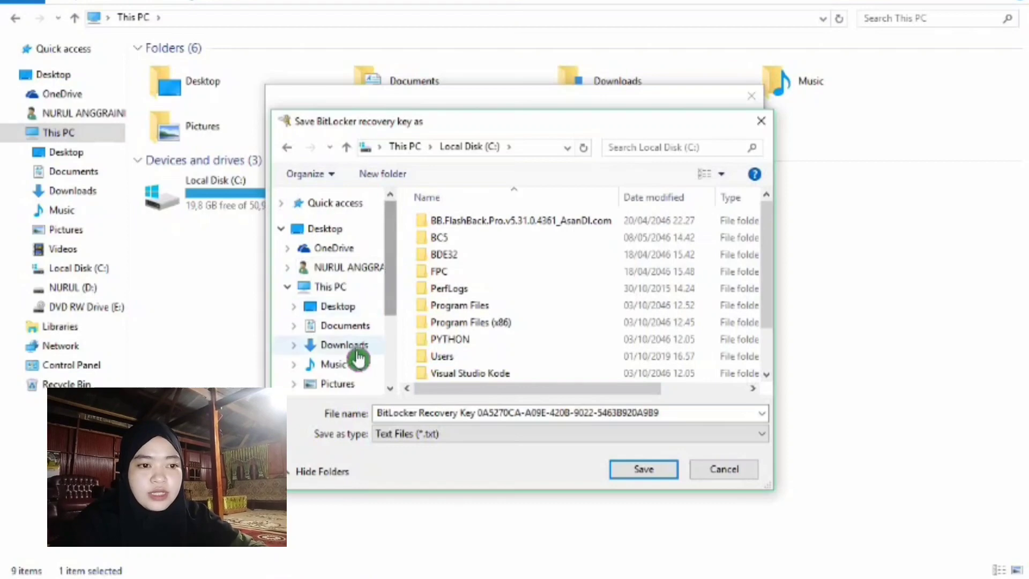
click(354, 330)
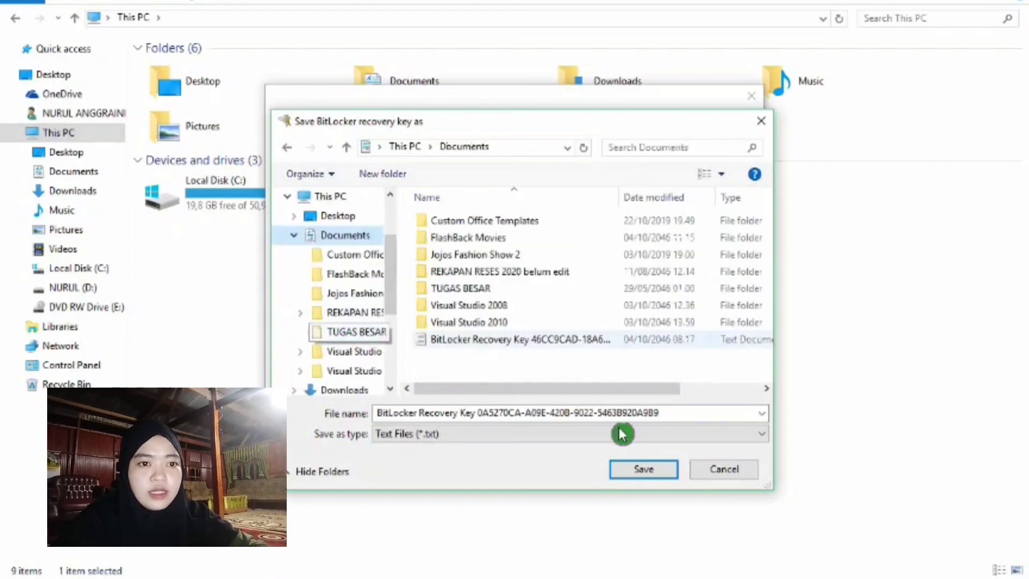
click(645, 470)
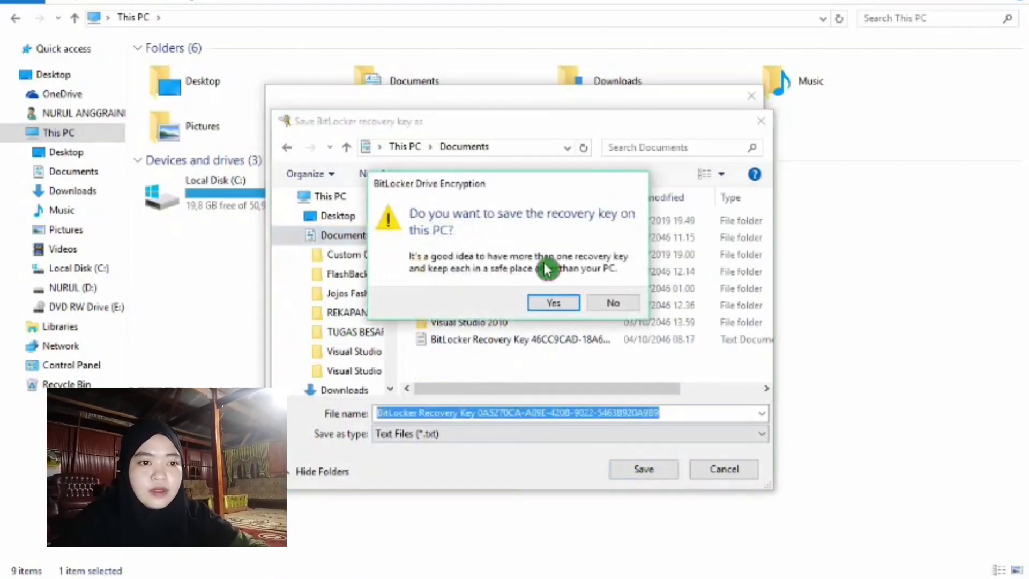
click(554, 305)
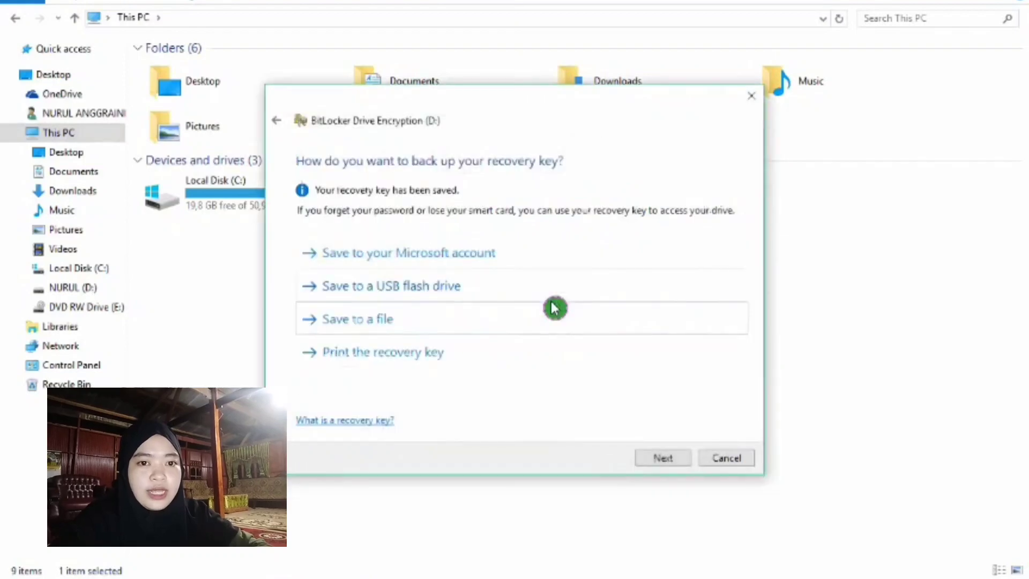
click(663, 458)
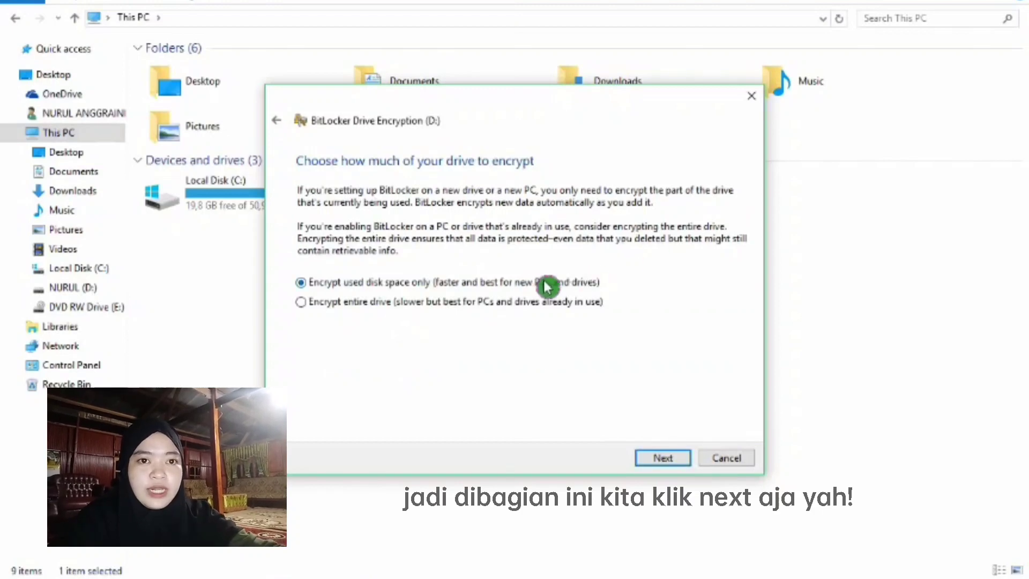
Accept encrypting used disk space only and the new encryption mode for drive D:.
click(663, 458)
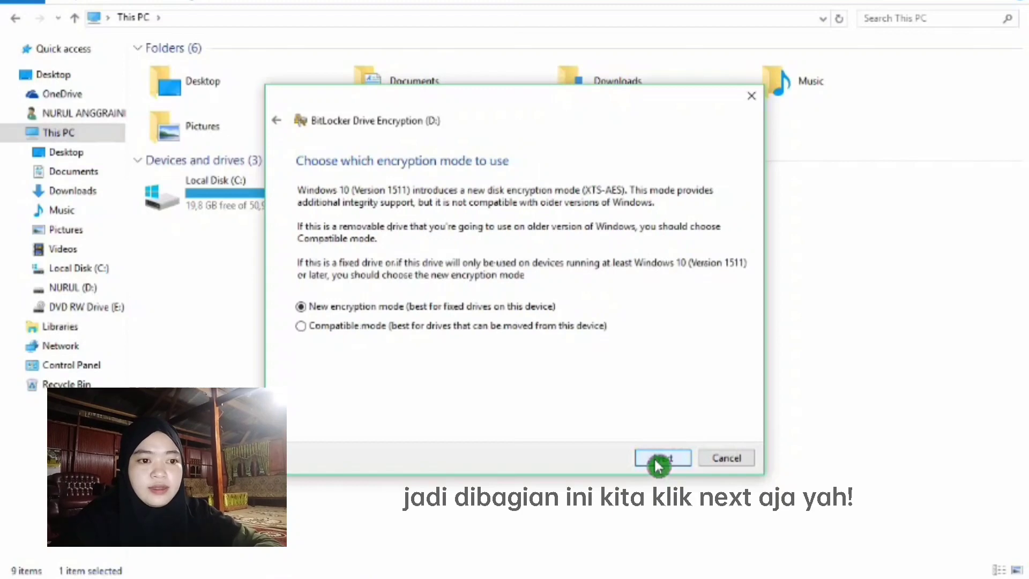
click(660, 459)
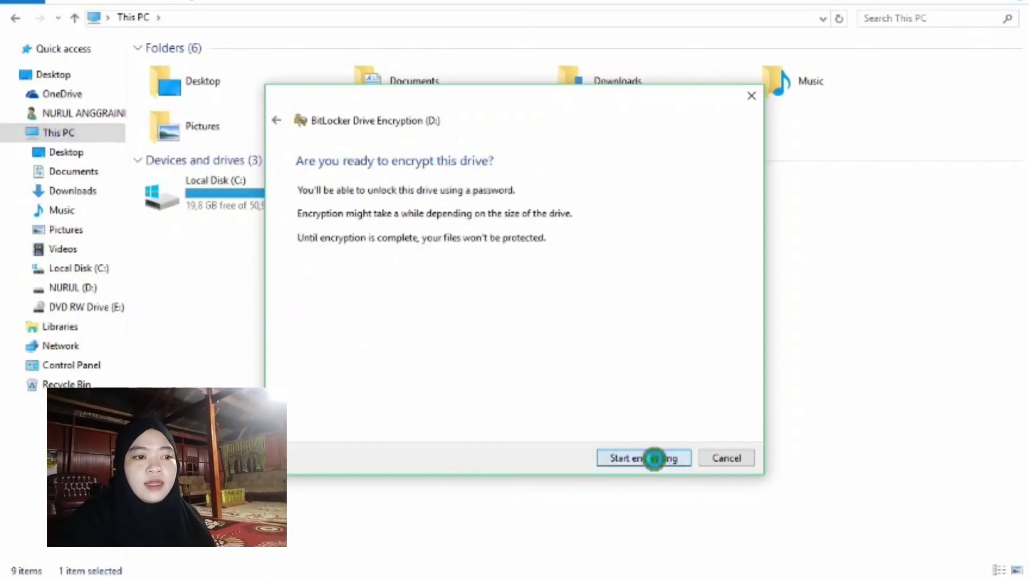
Start encrypting drive D: with BitLocker.
click(658, 462)
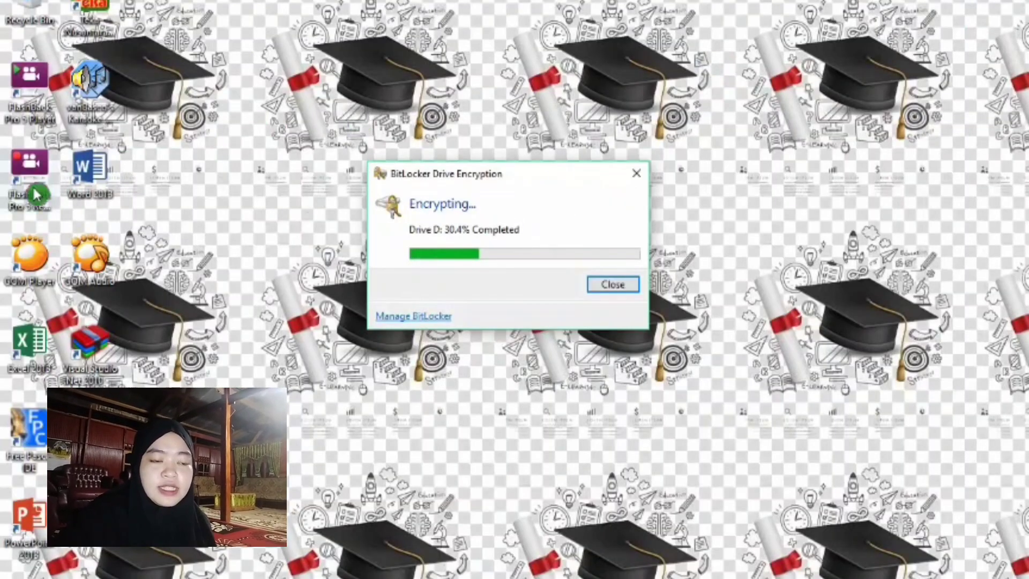
double_click(24, 184)
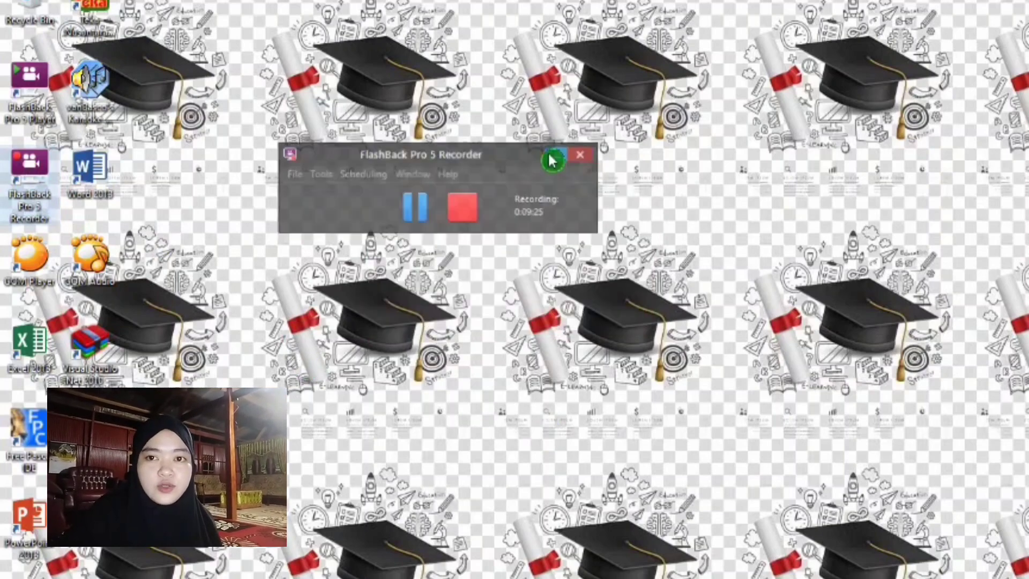
click(551, 158)
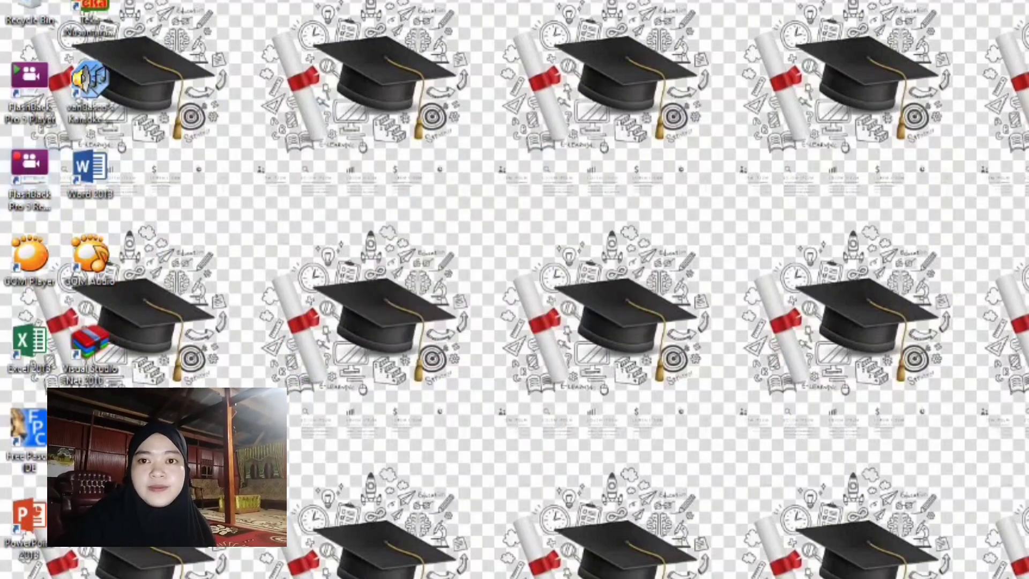
Open This PC in File Explorer and check the BitLocker lock status of drive D:.
key(super+e)
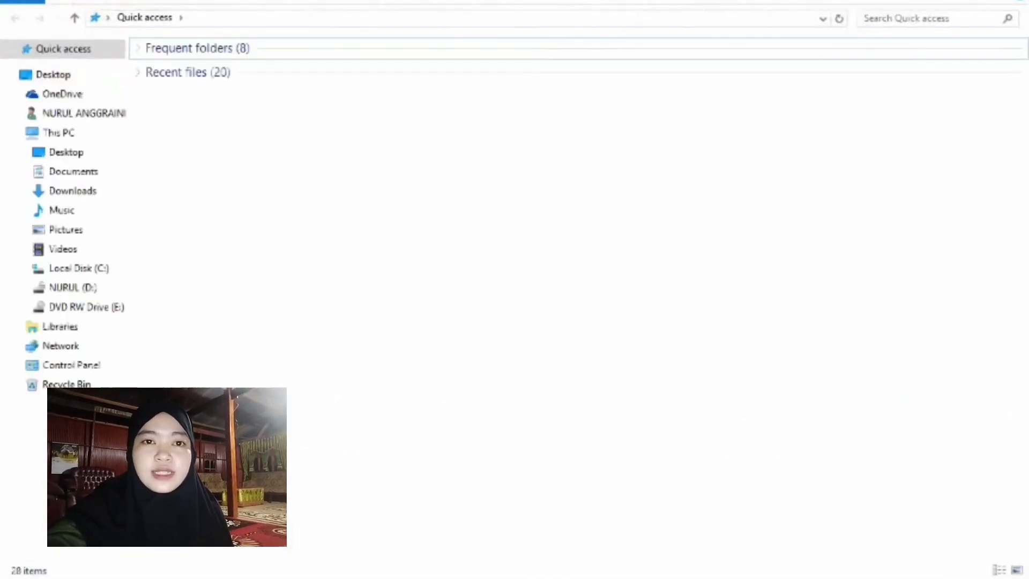
click(59, 133)
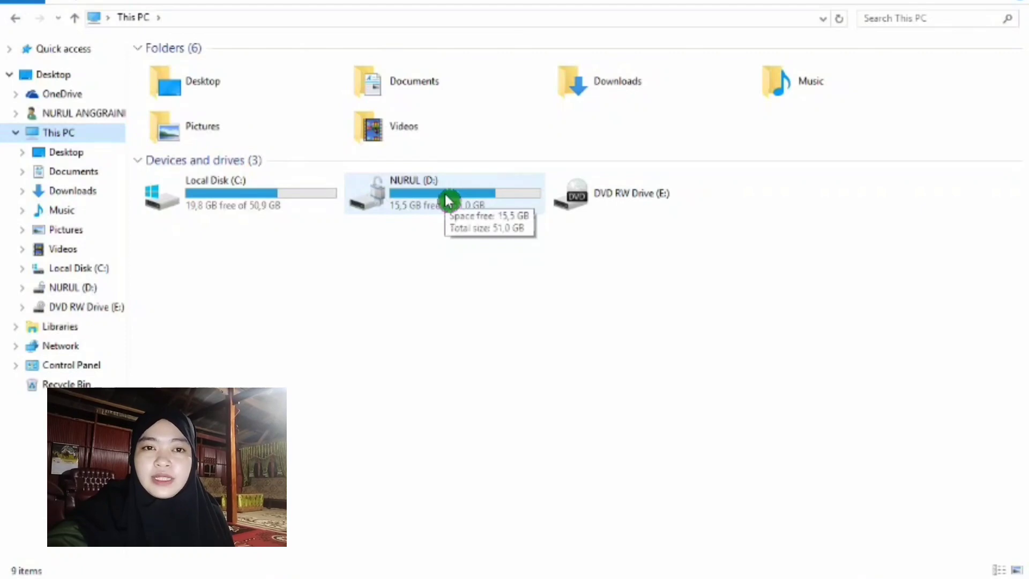
click(448, 201)
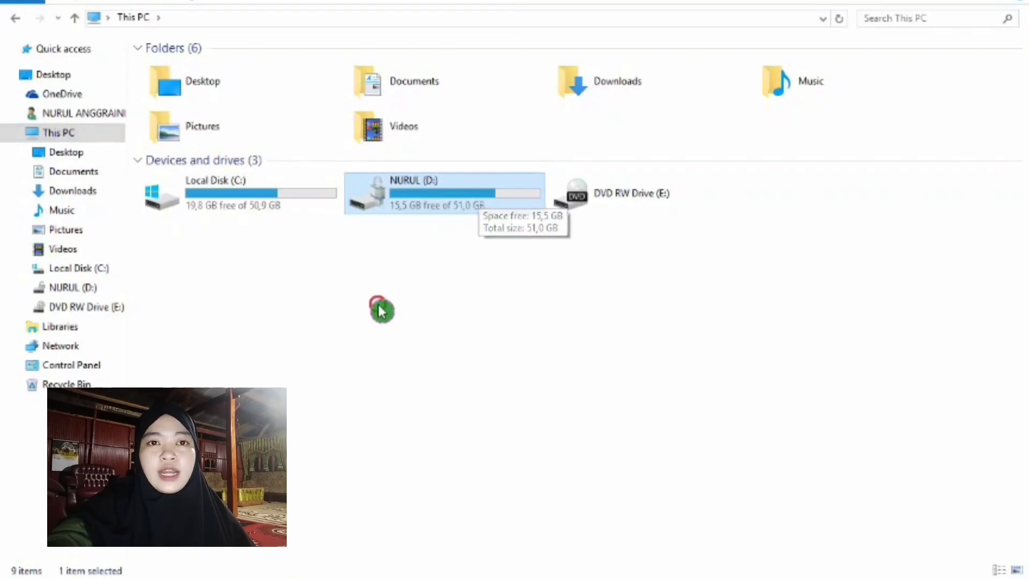
click(381, 308)
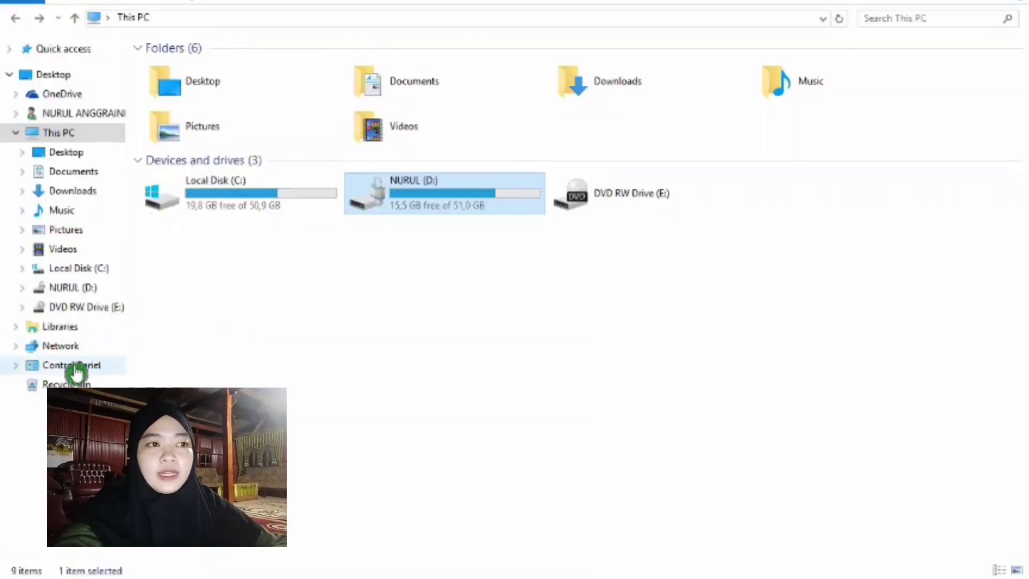
Open Control Panel, view its items as small icons, and open BitLocker Drive Encryption.
click(75, 370)
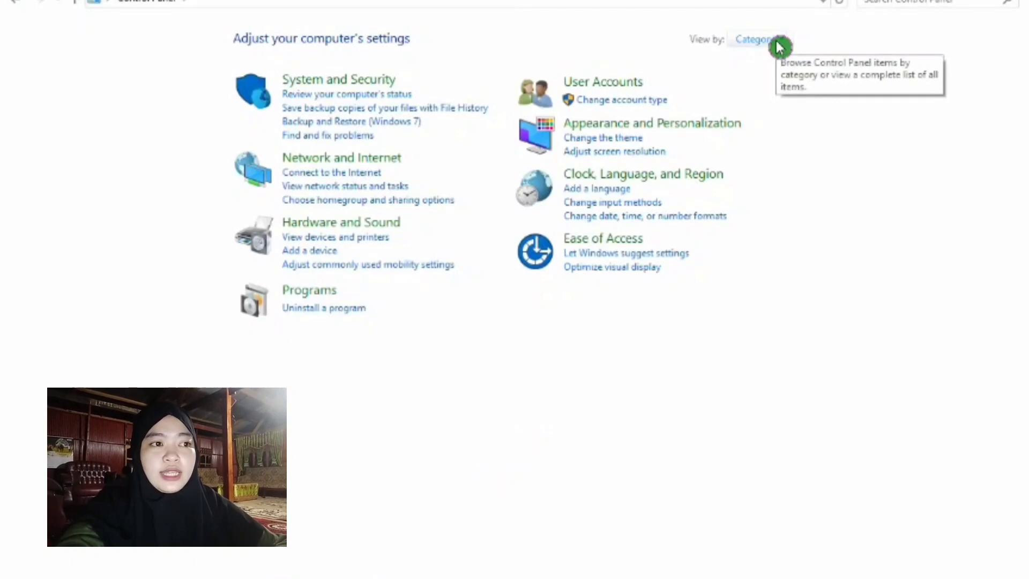
click(779, 46)
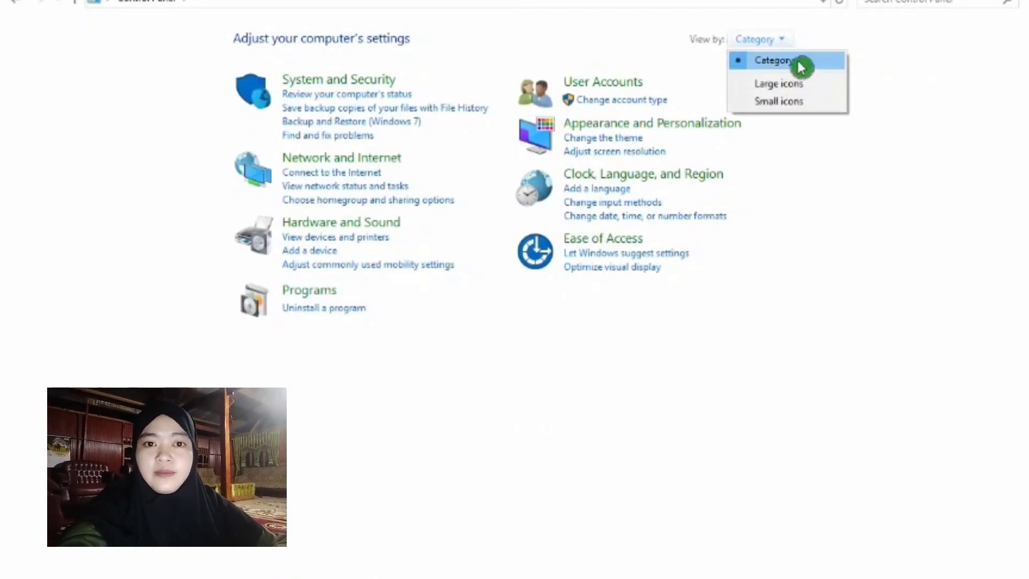
click(798, 105)
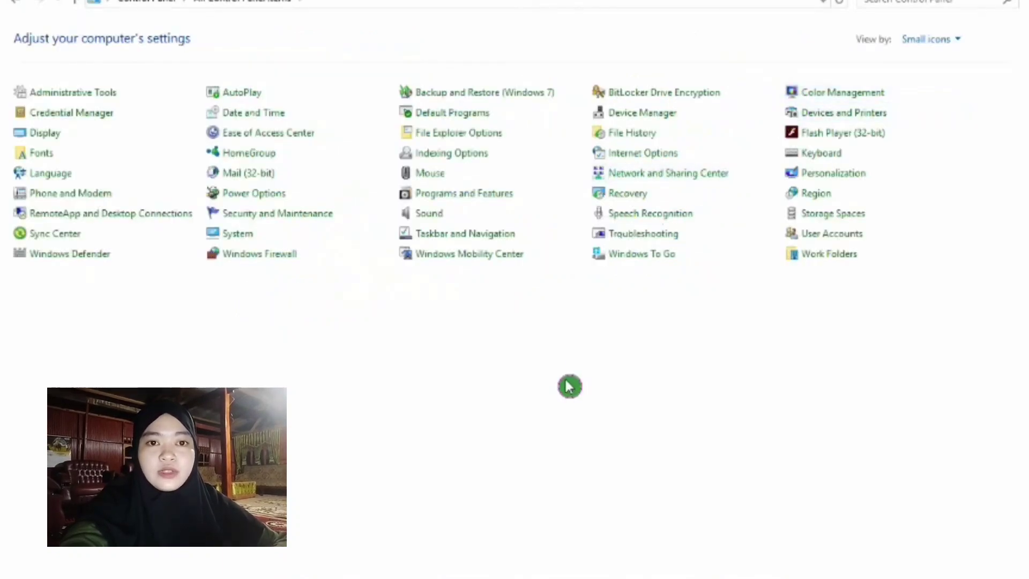
click(682, 96)
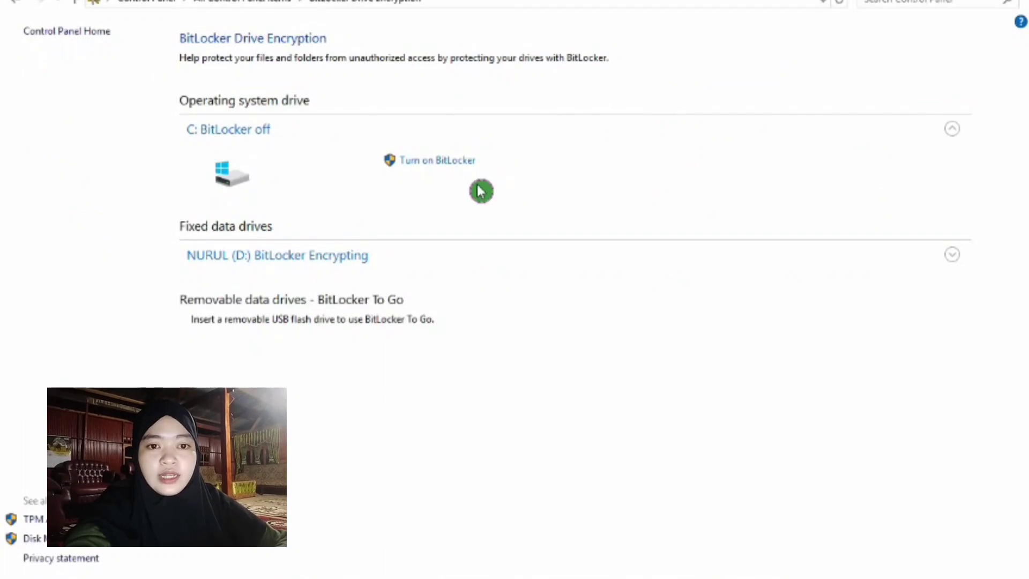
Expand the BitLocker options of fixed data drive D: and turn off BitLocker for it, confirming the decryption.
click(954, 256)
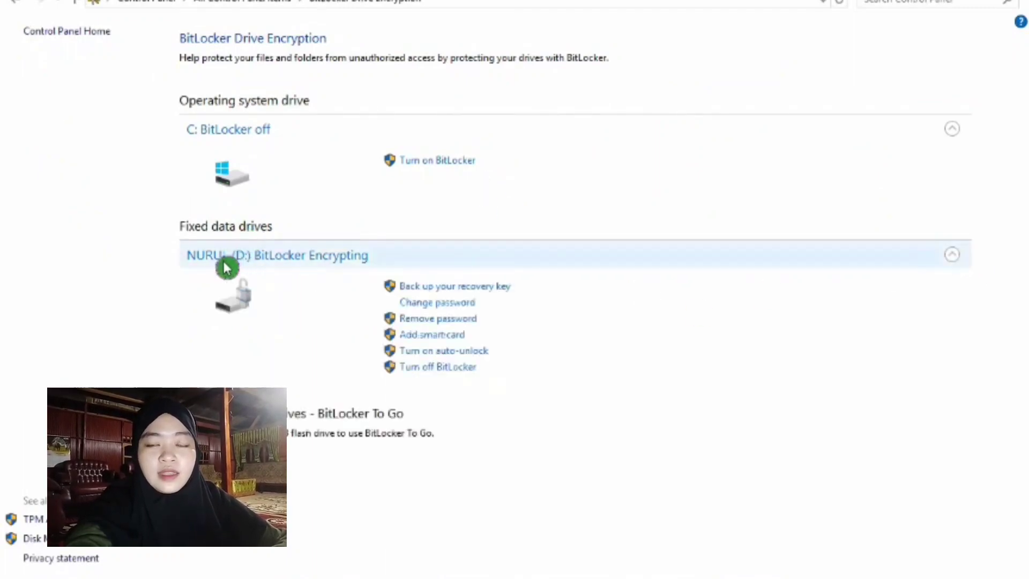
click(953, 256)
click(955, 256)
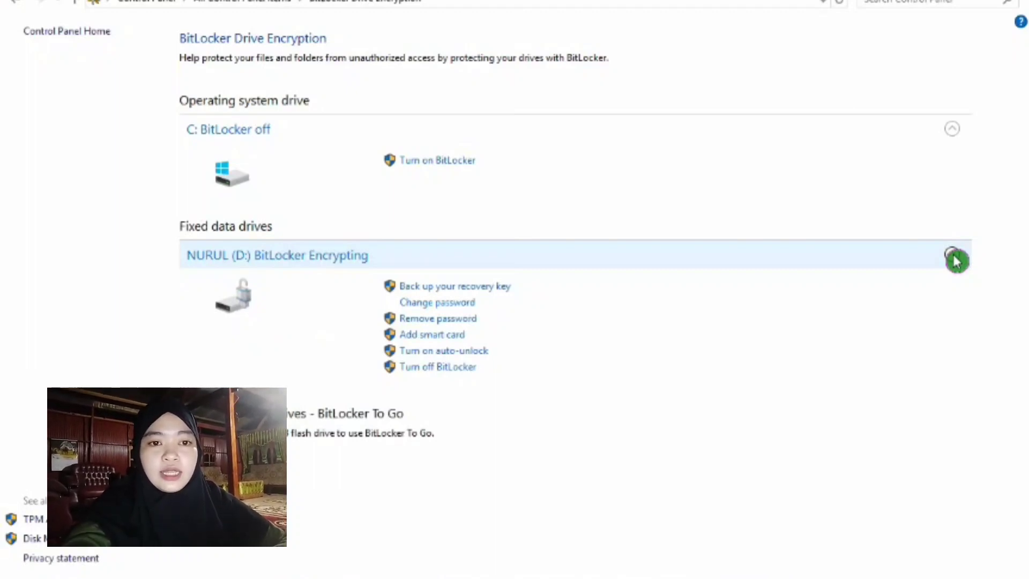
click(444, 375)
click(523, 320)
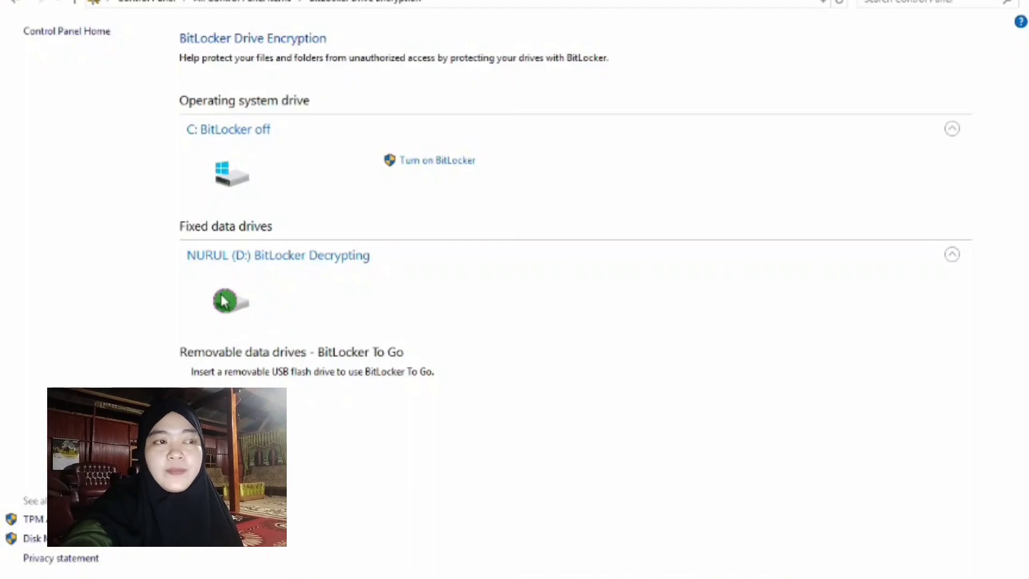
Go back to This PC, check the lock status of drive D:, and minimize File Explorer.
click(14, 6)
click(15, 6)
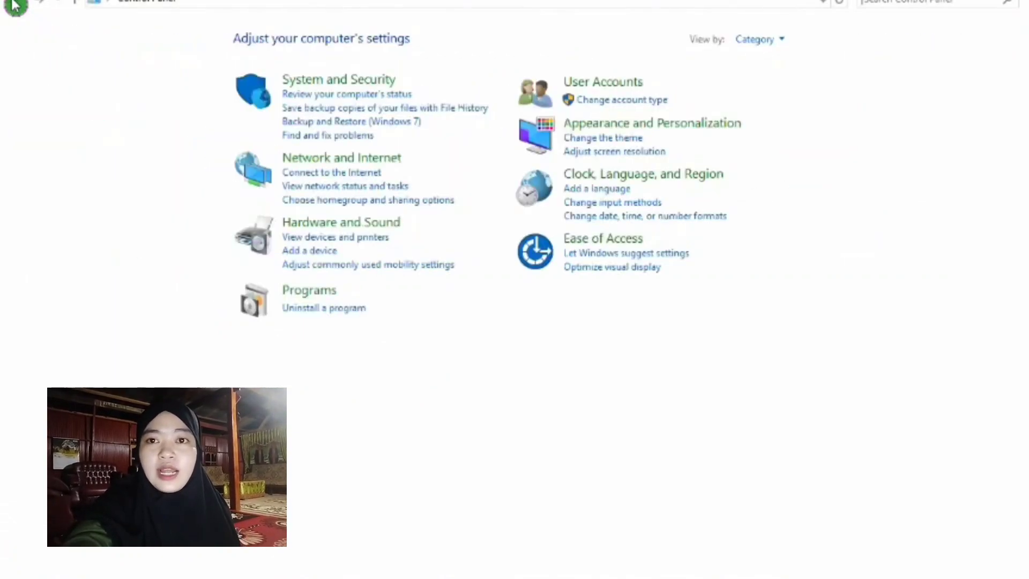
click(15, 7)
click(14, 6)
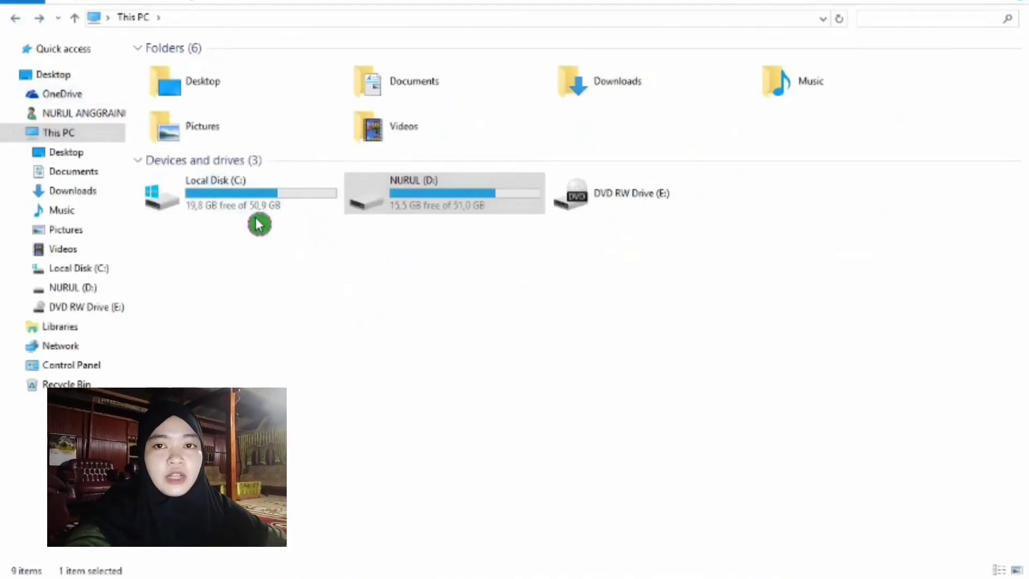
click(413, 309)
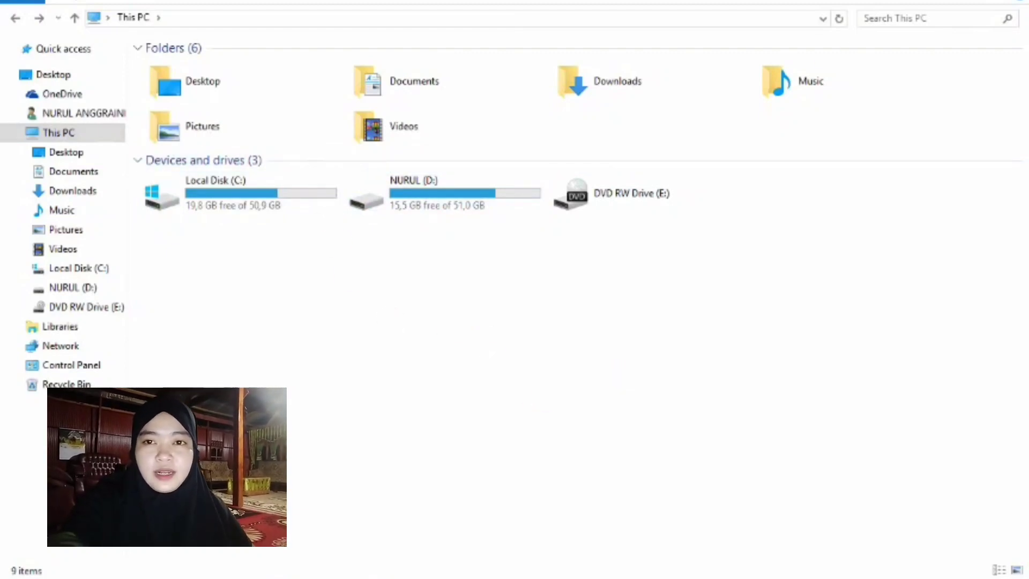
click(937, 0)
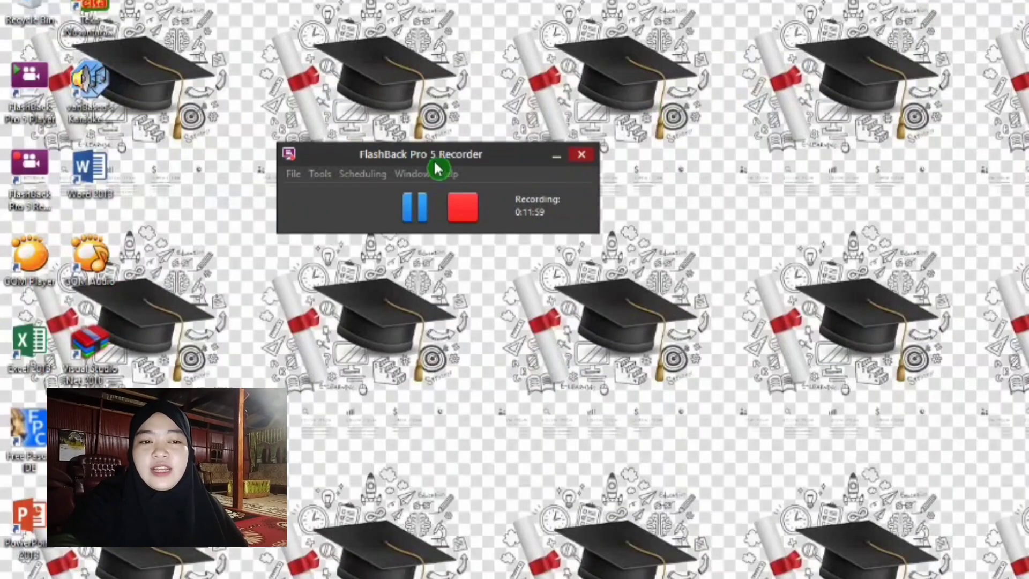